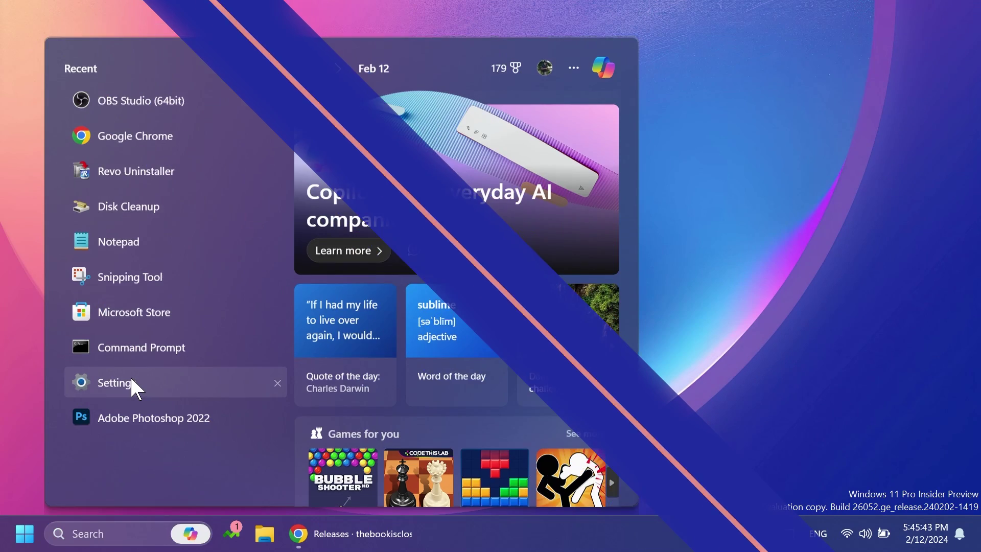
Step: Confirm Windows Insider Program shows build 26052 on the Canary channel, then close Settings
left_click(132, 381)
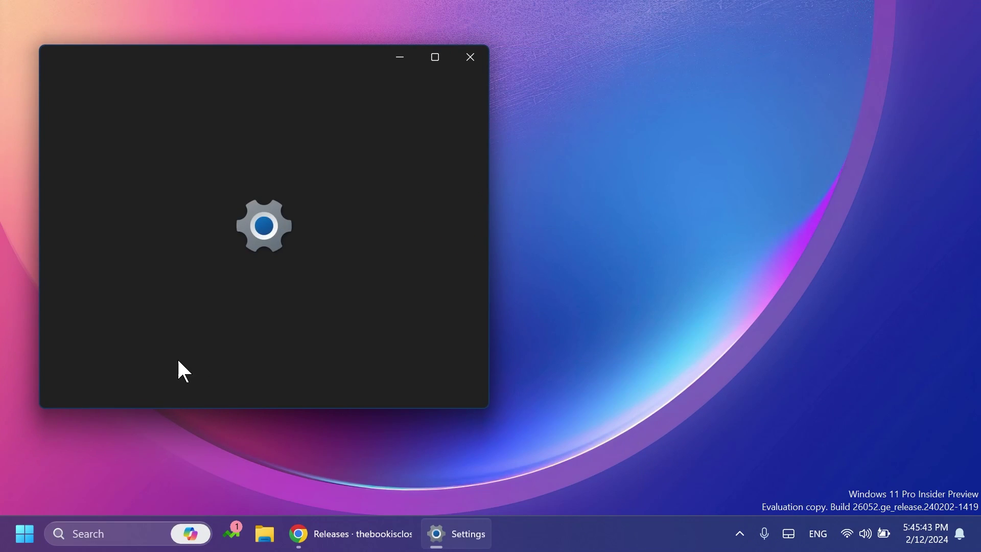
left_click(444, 59)
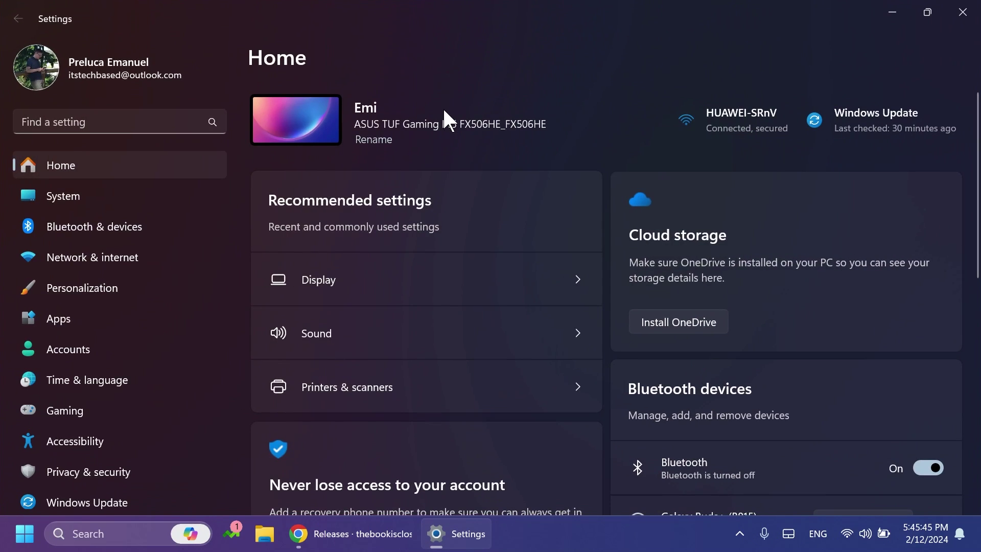
left_click(837, 115)
scroll(541, 184, "down", 2)
left_click(384, 381)
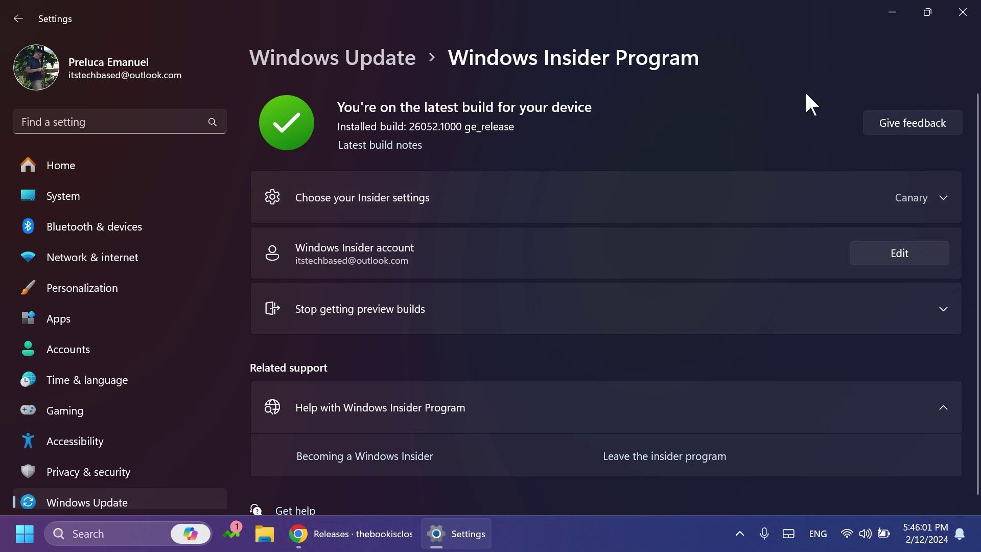
left_click(908, 14)
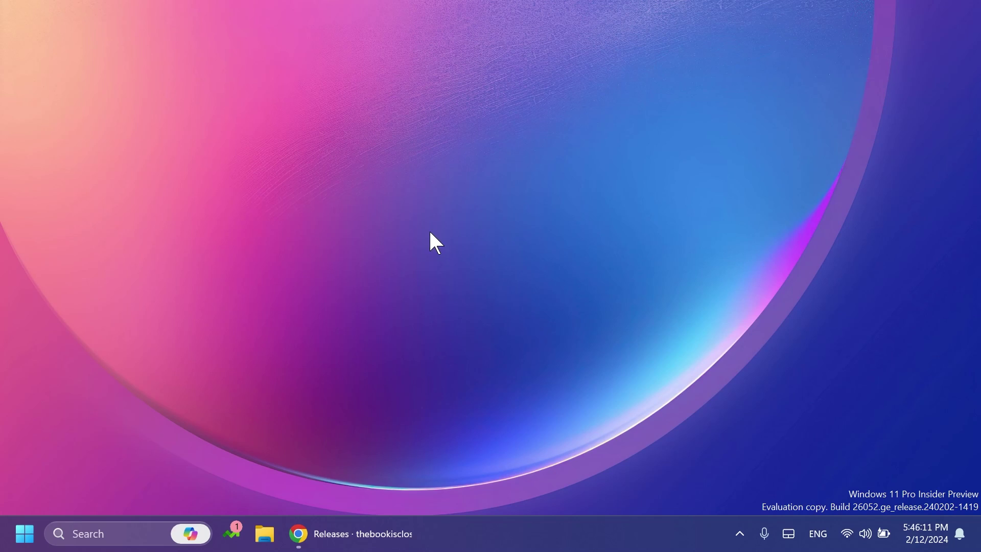
Step: Download the Intel/AMD ViVeTool-v0.3.3.zip from the ViVe GitHub releases page in Chrome
left_click(368, 542)
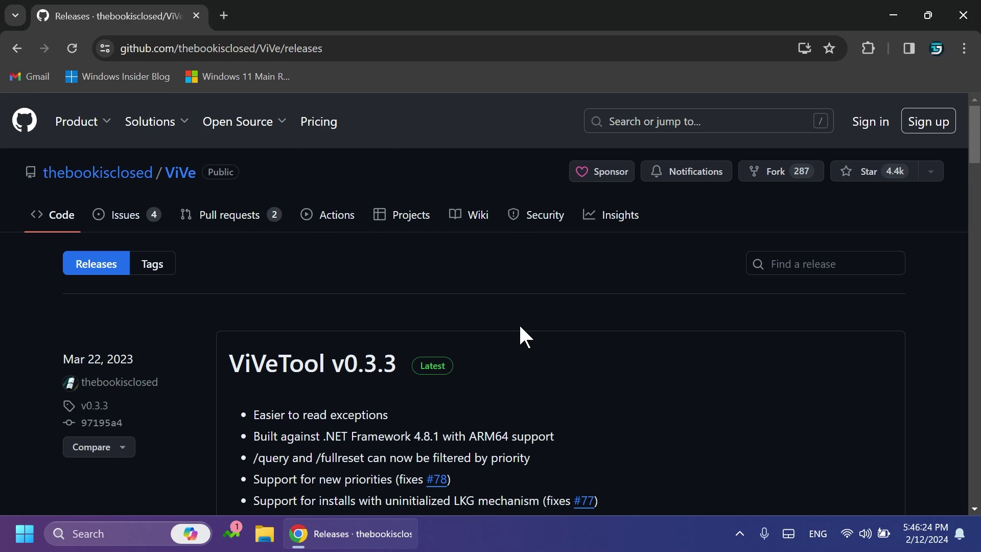
scroll(513, 318, "down", 4)
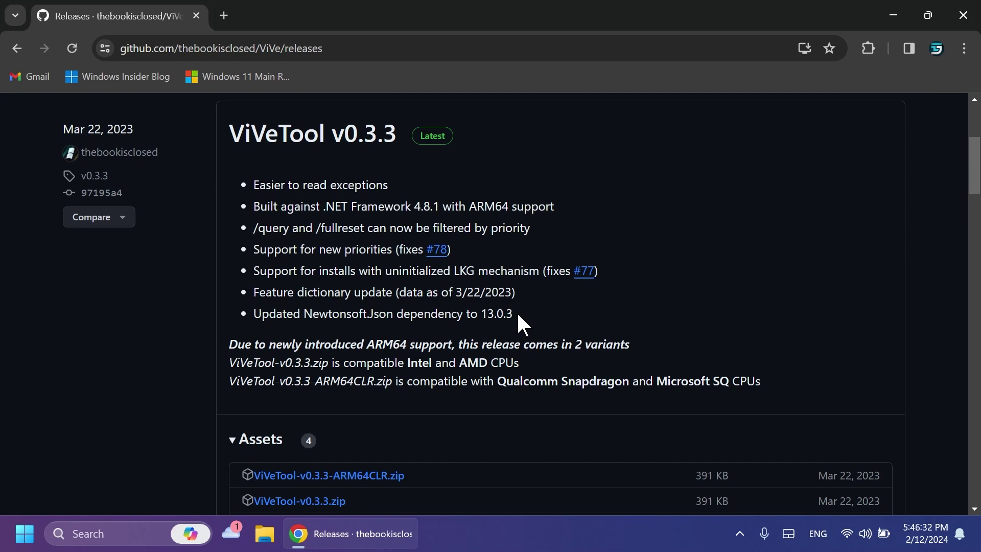
scroll(505, 314, "down", 1)
left_click(328, 426)
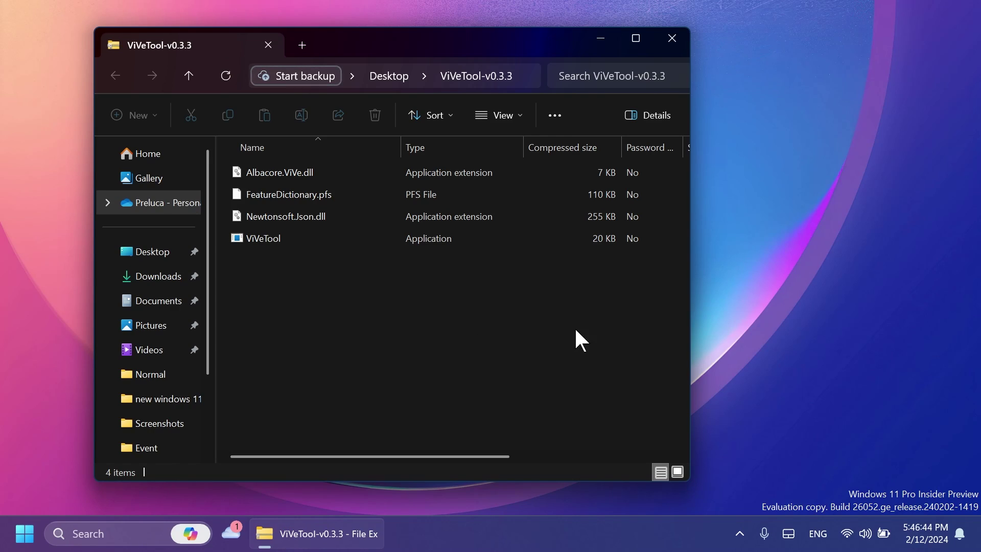
Step: Start Extract all and browse to the hidden features folder on the C: drive
left_click_drag(689, 323, 856, 327)
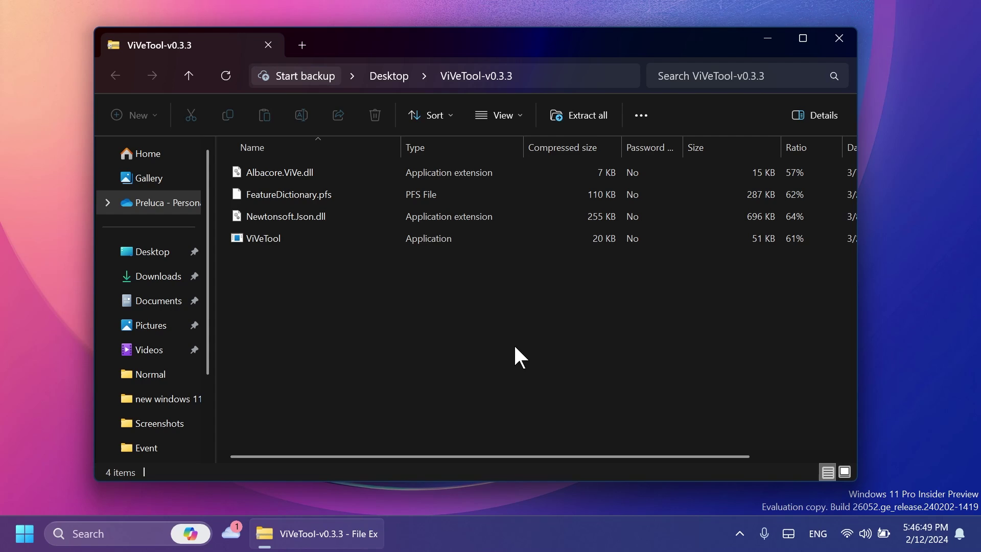
left_click(586, 123)
left_click(659, 200)
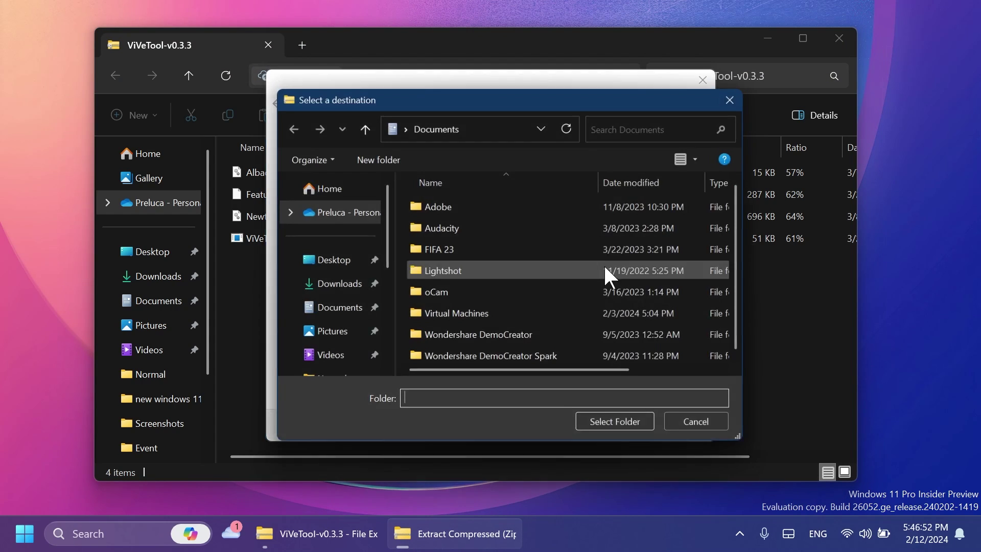
scroll(363, 295, "down", 4)
left_click(335, 305)
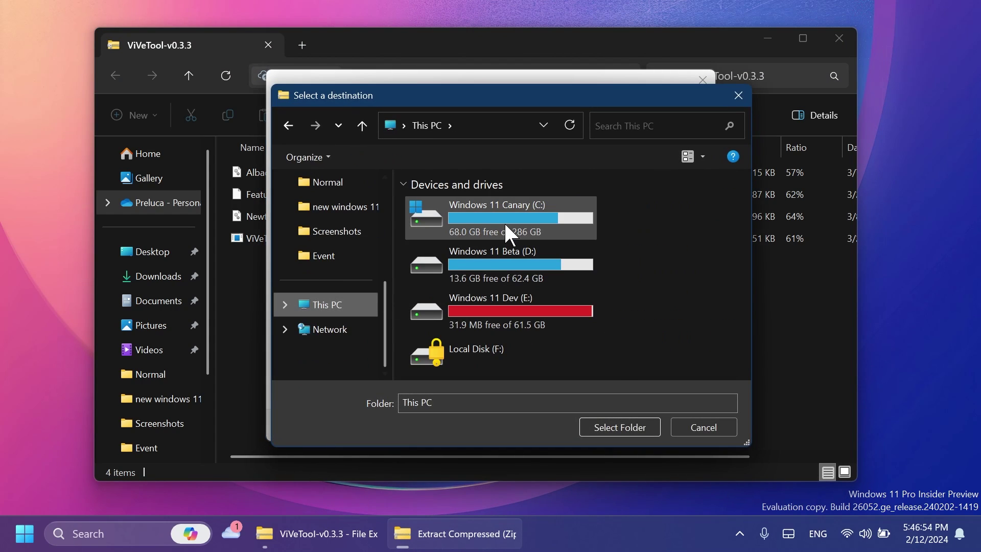
double_click(503, 222)
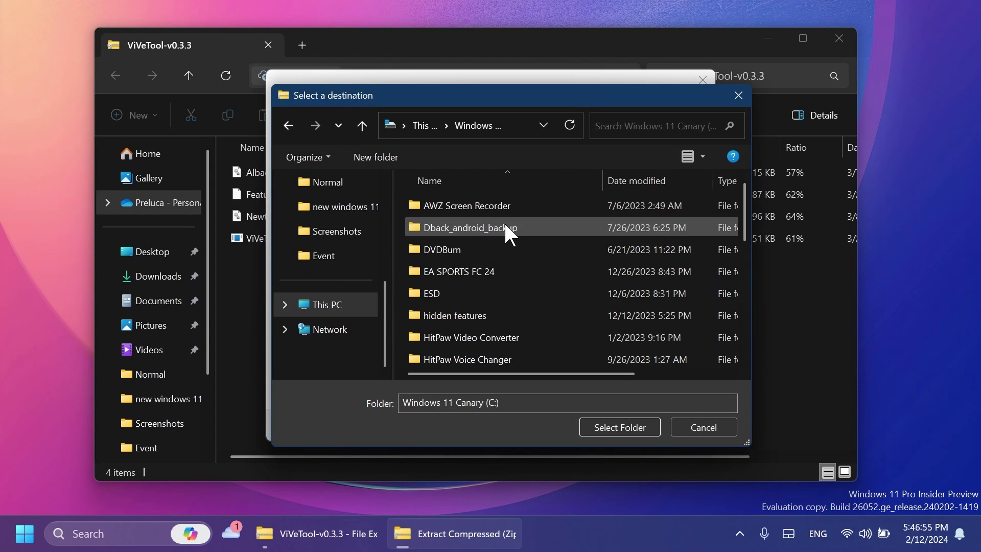
double_click(484, 313)
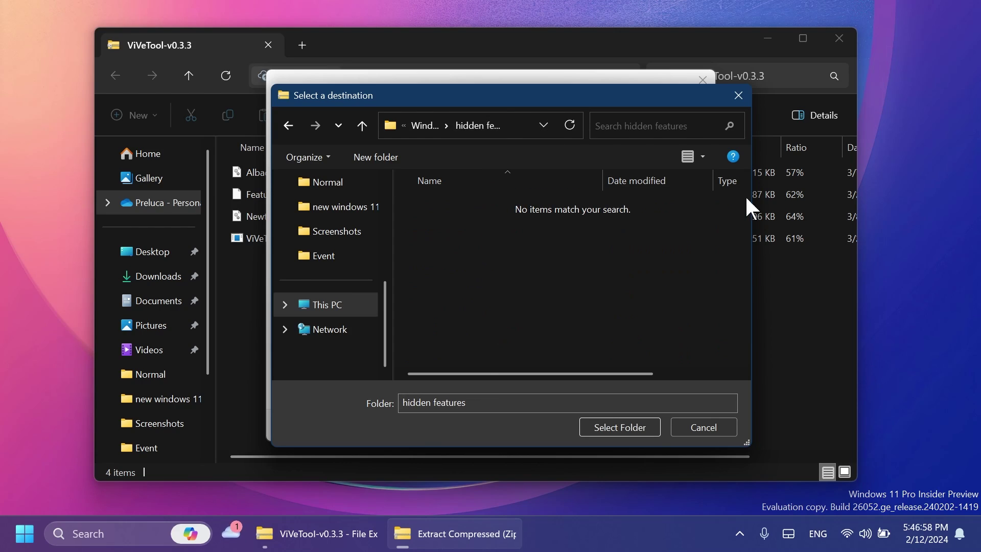
Step: Extract into C:\hidden features, replacing existing files, and close both Explorer windows
left_click_drag(750, 205, 812, 207)
left_click_drag(531, 95, 465, 92)
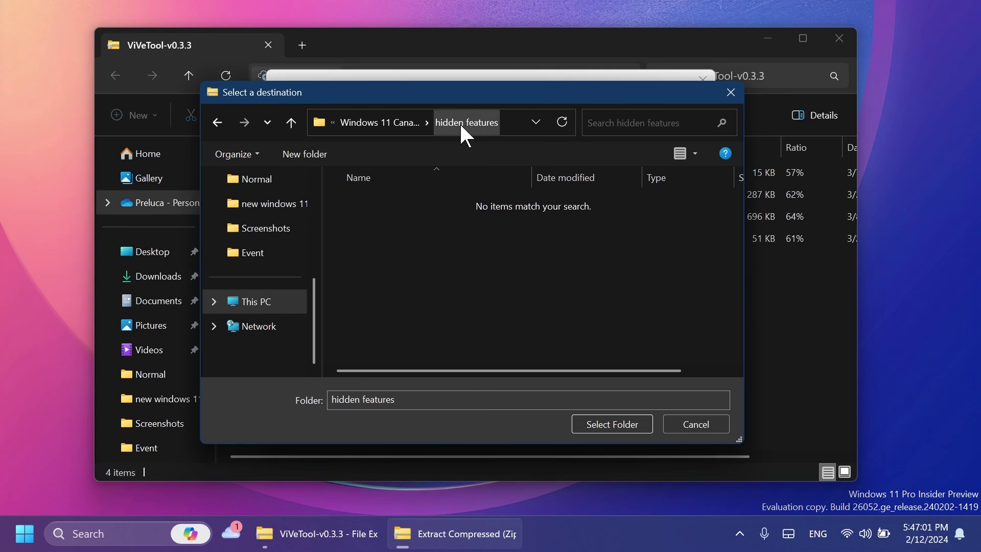
left_click(510, 123)
key("ctrl+c")
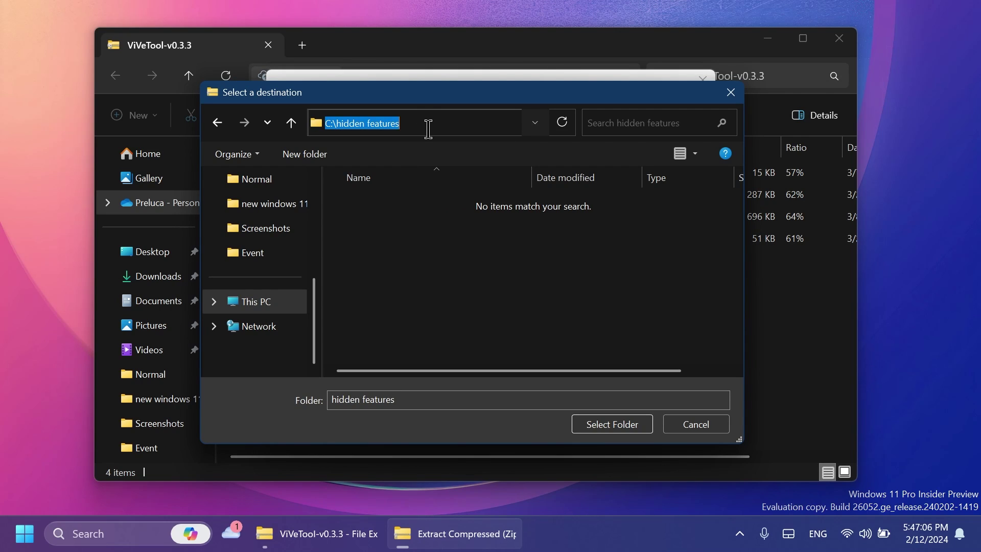
left_click(595, 425)
left_click(616, 425)
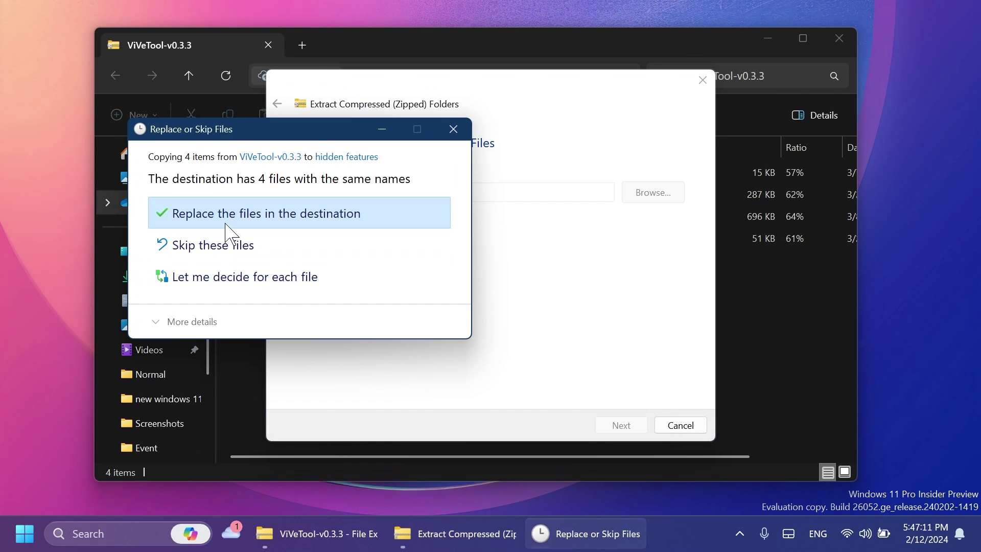
left_click(230, 223)
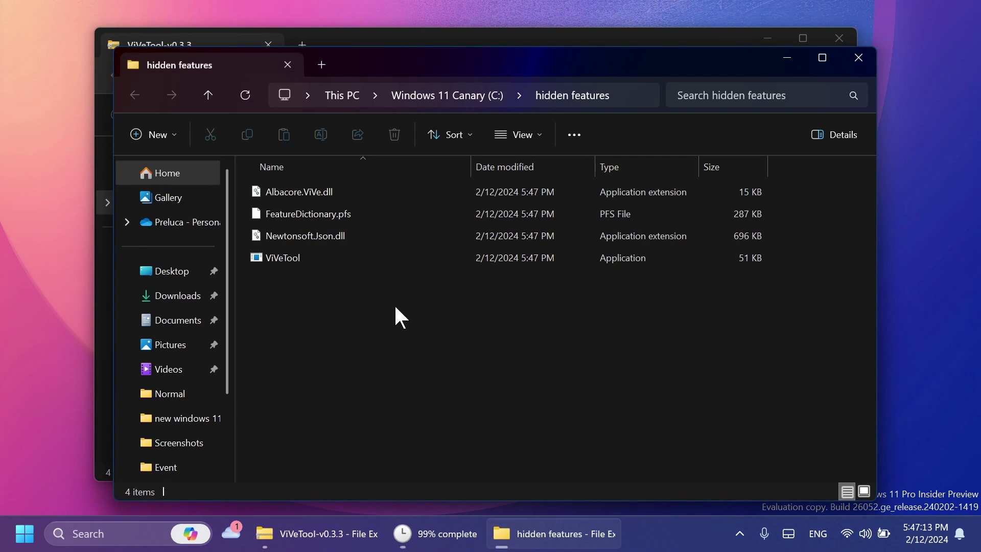
left_click(860, 61)
left_click(839, 39)
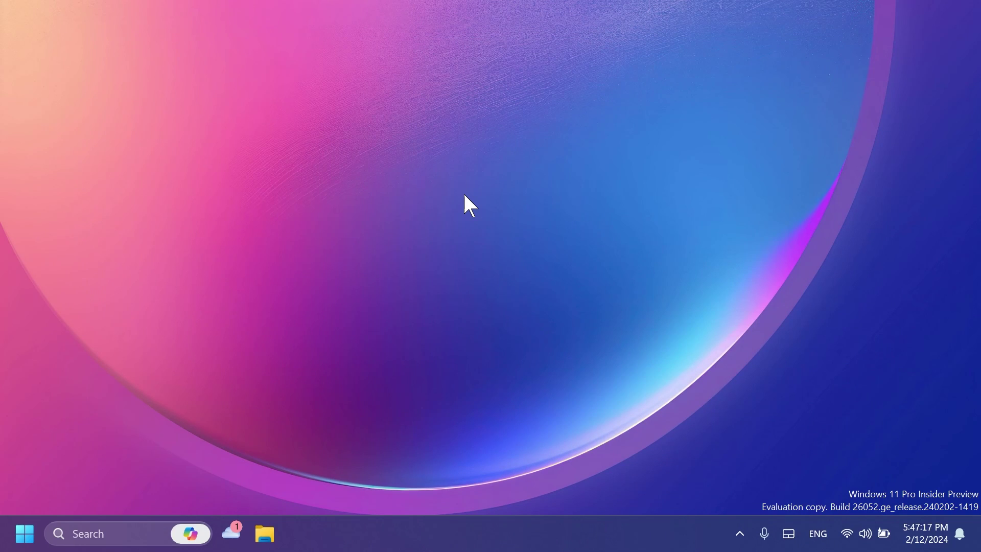
Step: Launch Command Prompt as administrator from a Start search for cmd
key("super")
type("cmd")
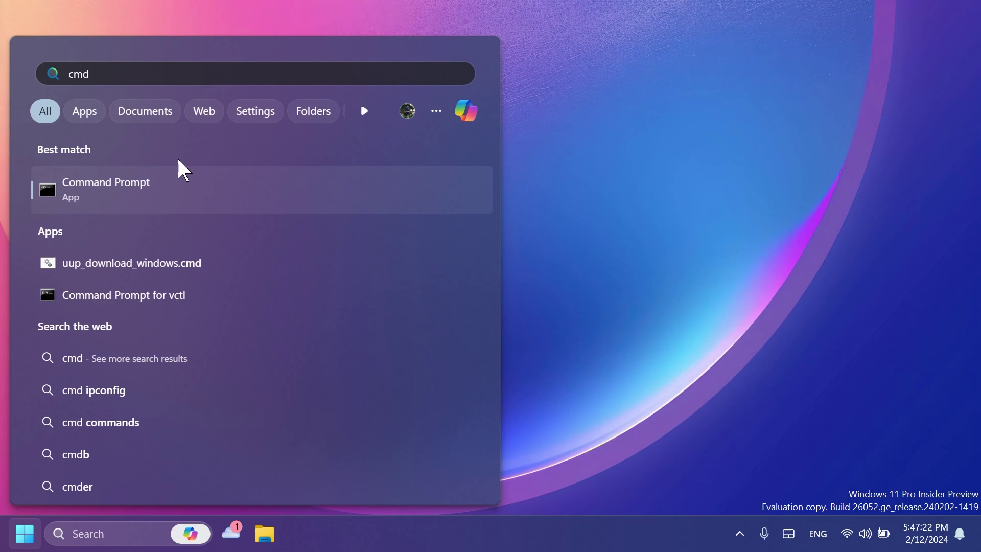
right_click(148, 188)
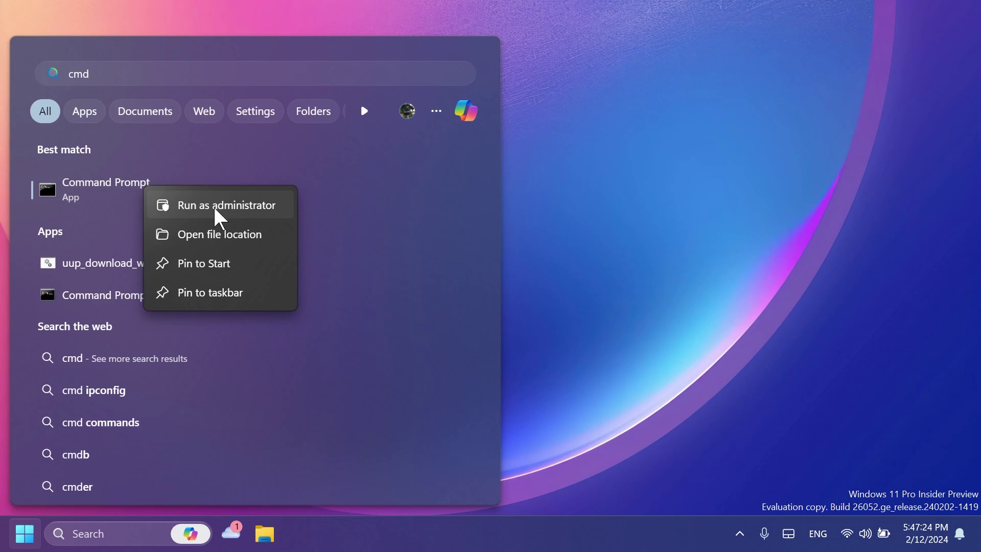
left_click(215, 205)
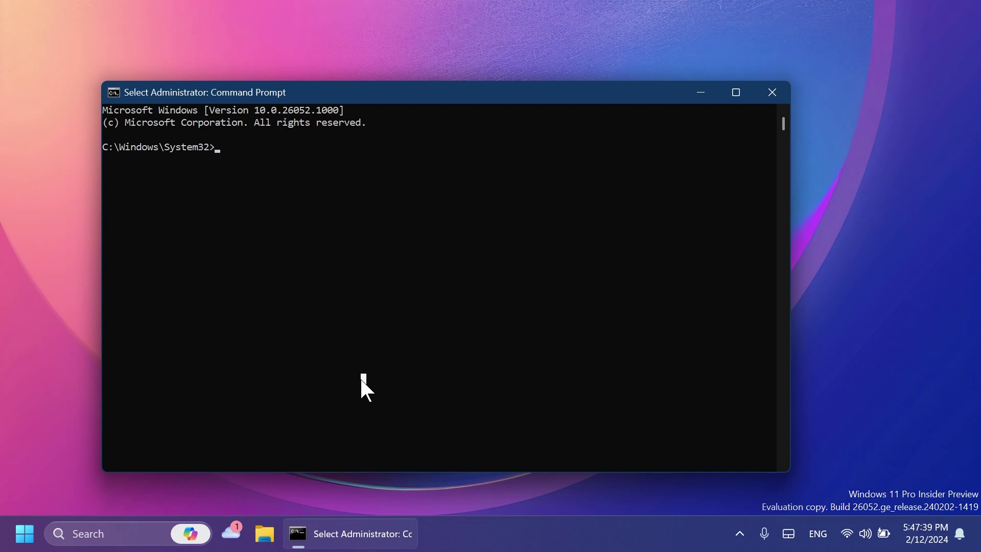
Step: Change to C:\hidden features and run vivetool /enable /id:29532725
type("cd")
key("ctrl+v")
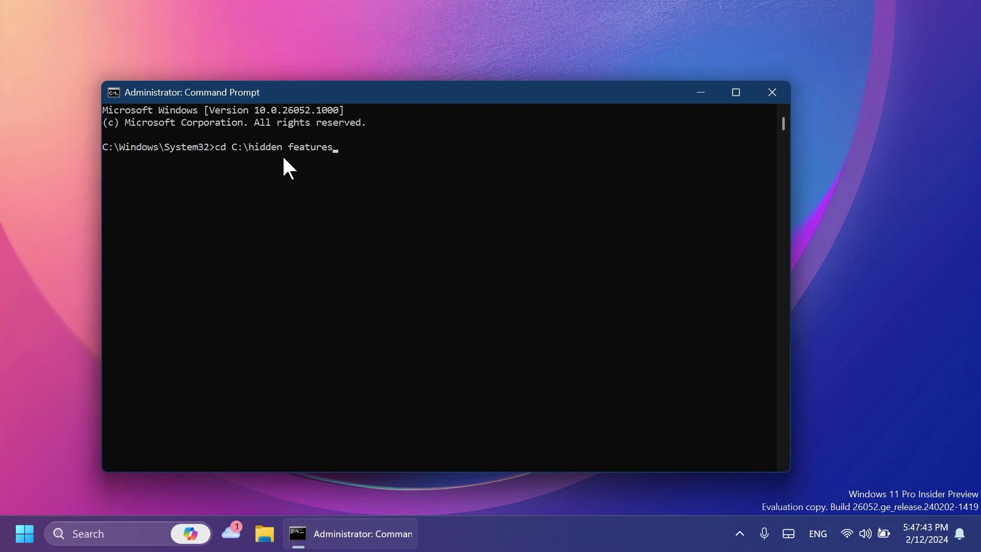
key("Return")
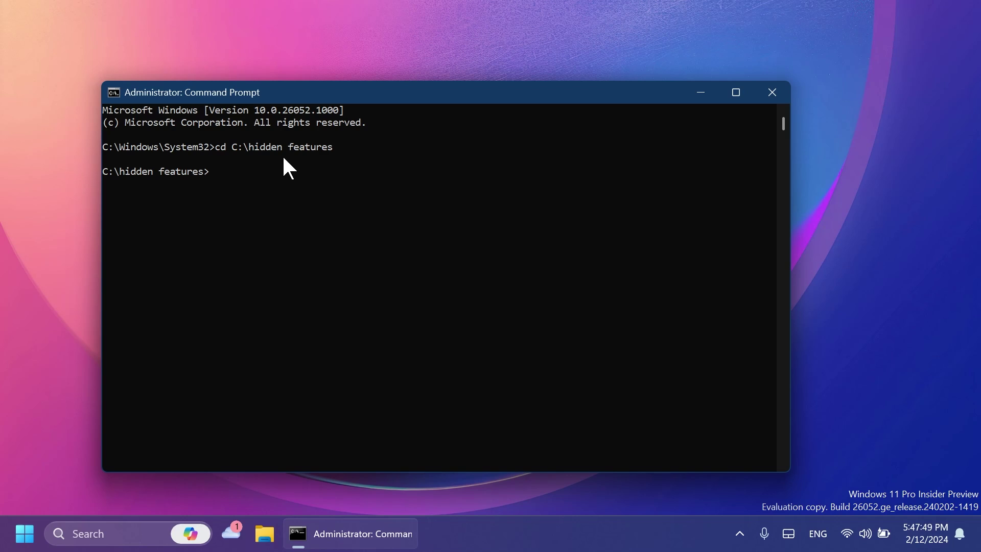
type("vivetool /enable /id:29532725")
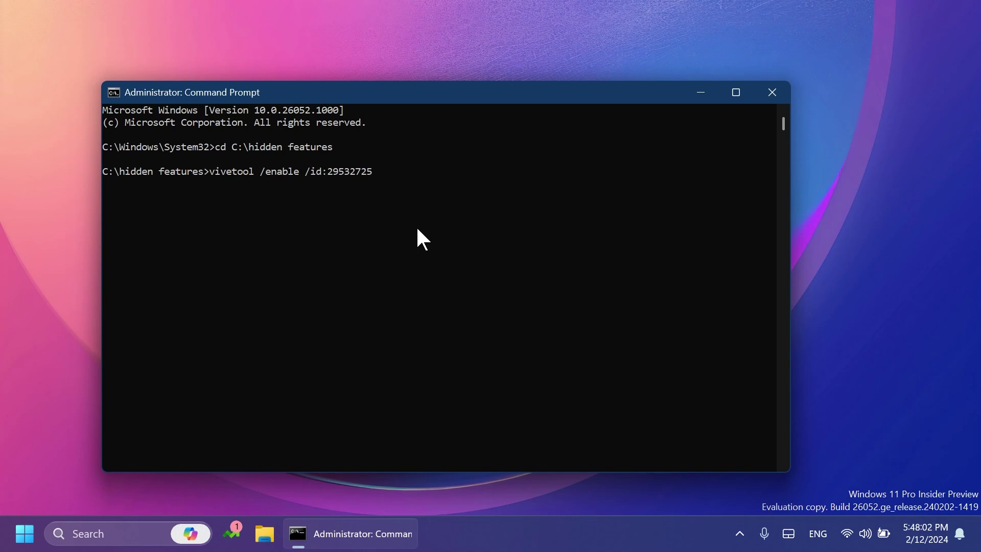
key("Return")
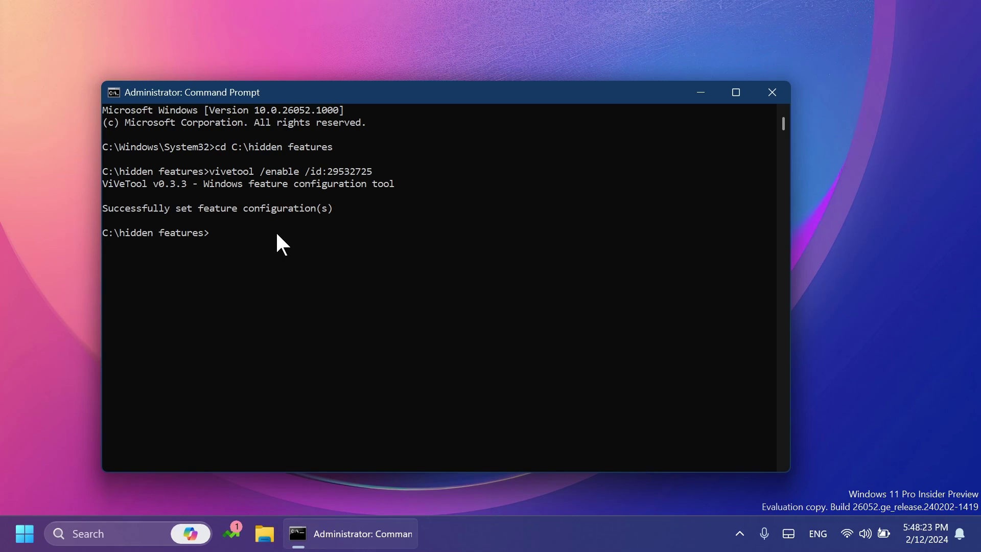
Step: Run vivetool /enable /id:45596742 /variant:3 in the administrator console
left_click(340, 265)
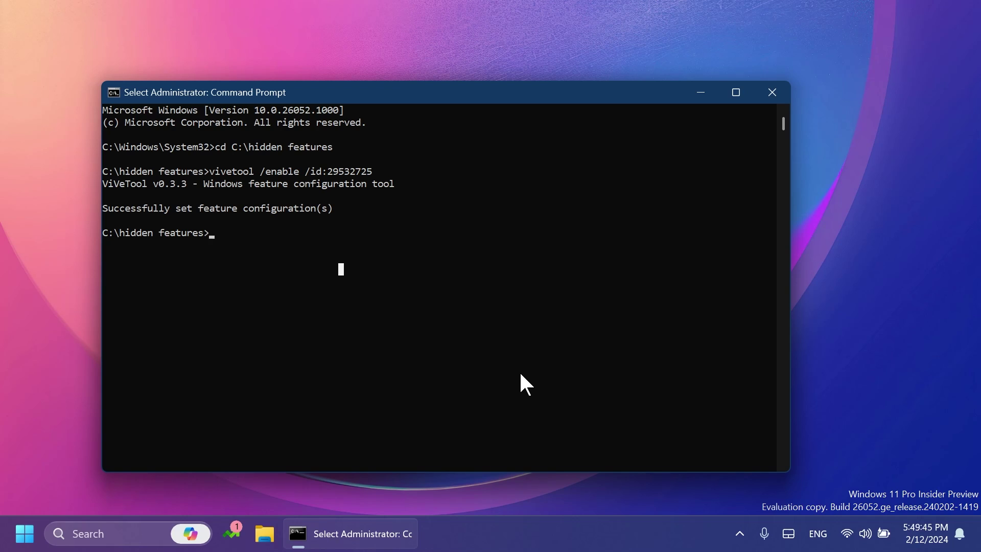
type("vivetool /e")
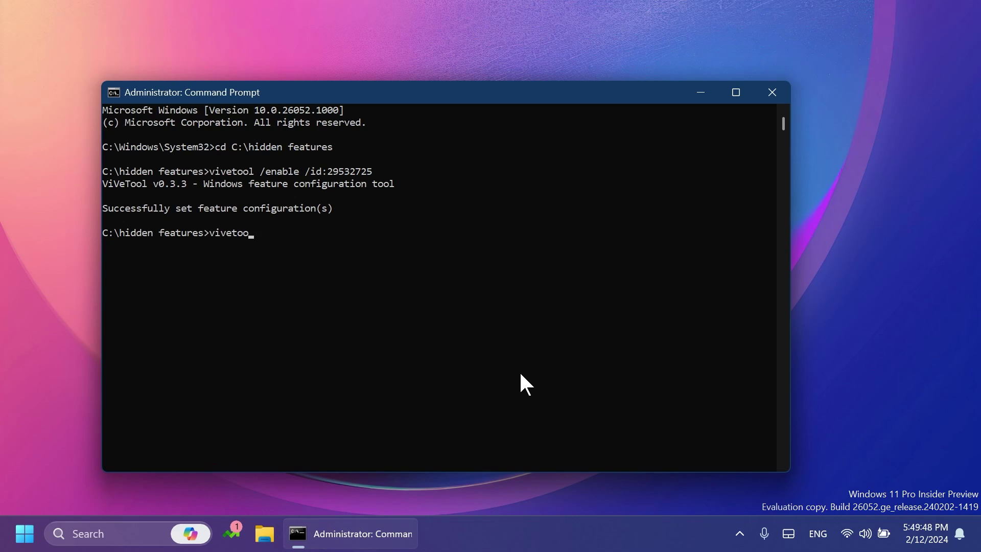
type("nable /id:")
type("455")
type("96742 /")
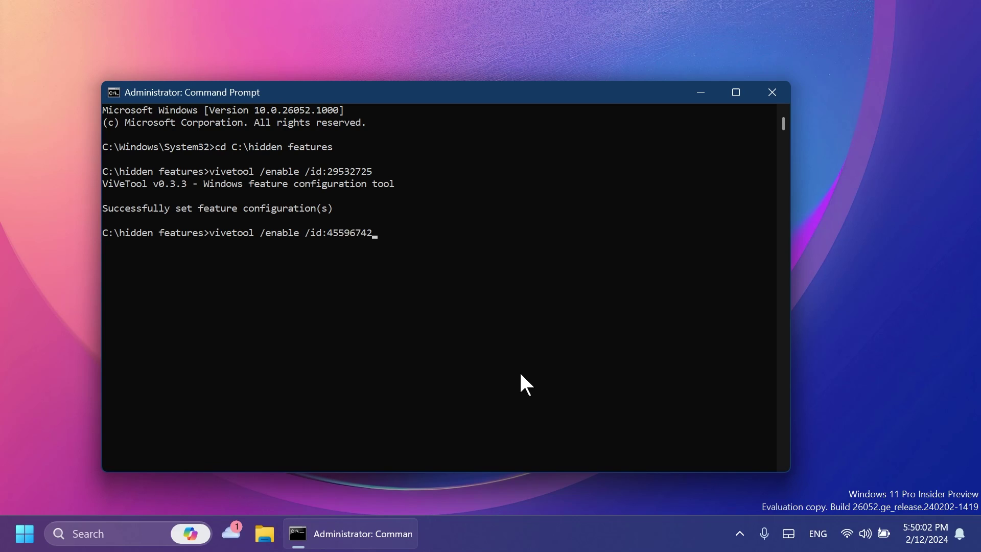
type("varian")
type("t:3")
key("Return")
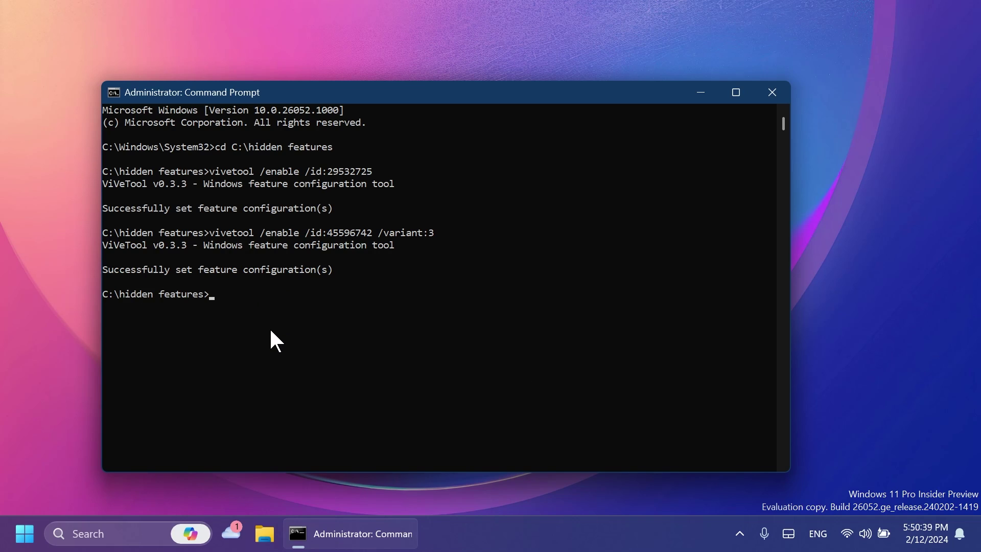
Step: Close Command Prompt, open a second File Explorer window from the jump list, and minimize Explorer
left_click(771, 92)
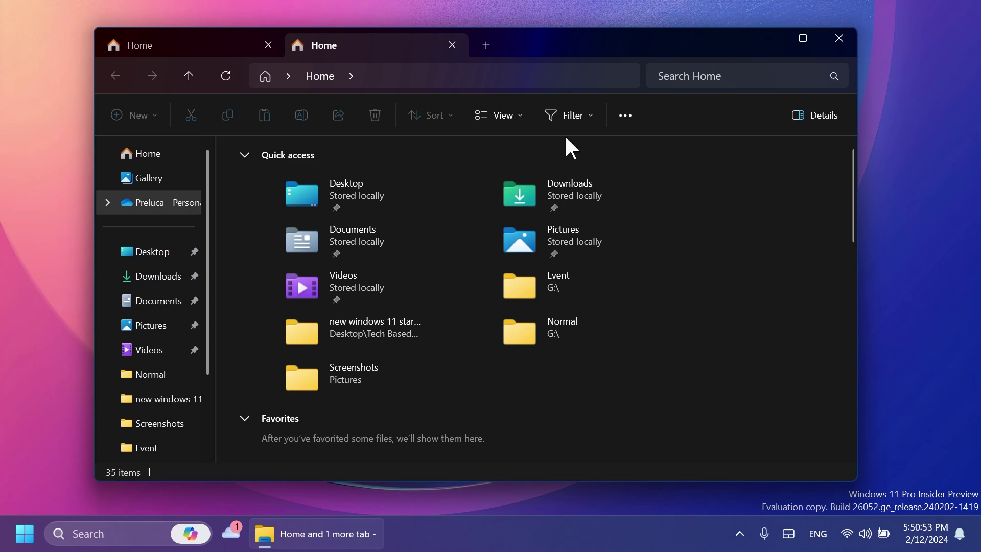
left_click(761, 46)
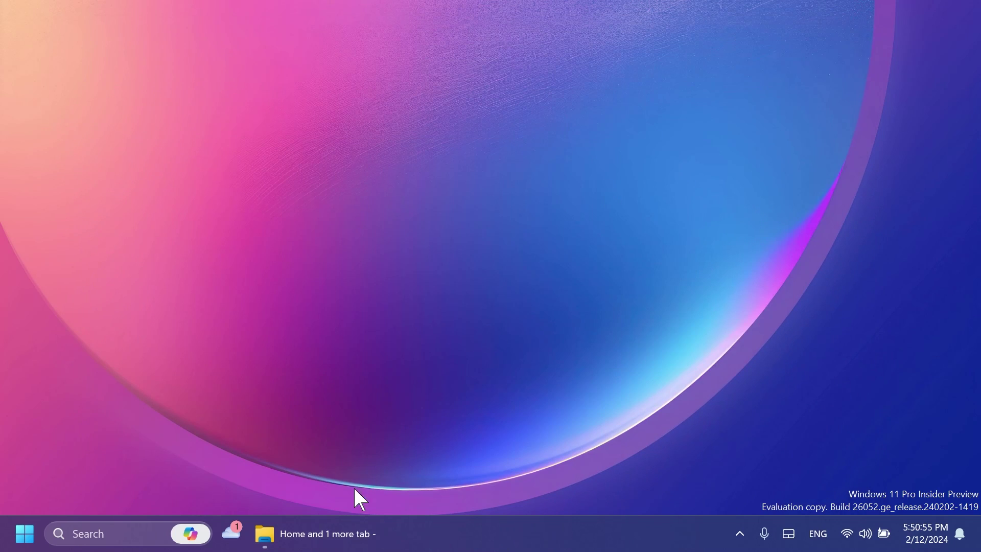
right_click(327, 537)
left_click(289, 444)
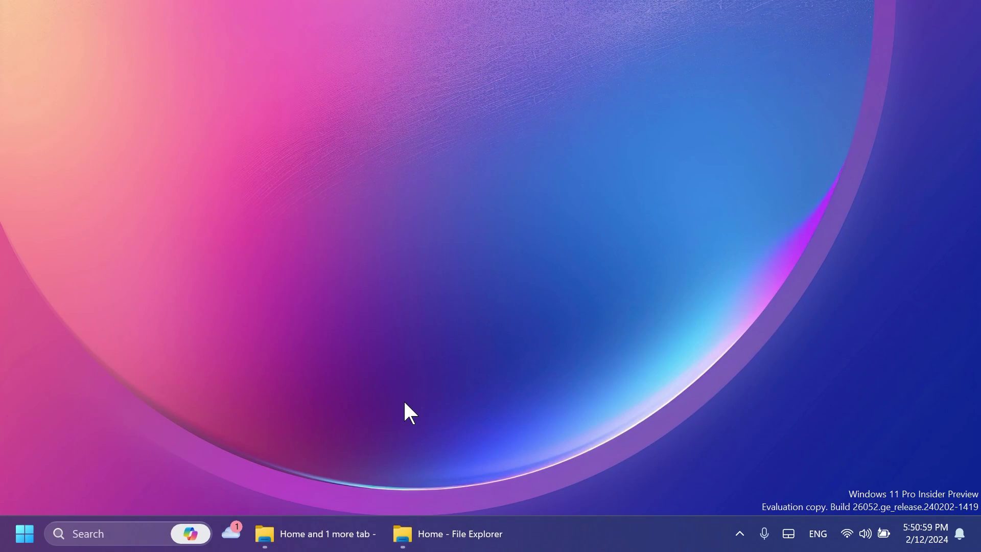
mouse_move(322, 534)
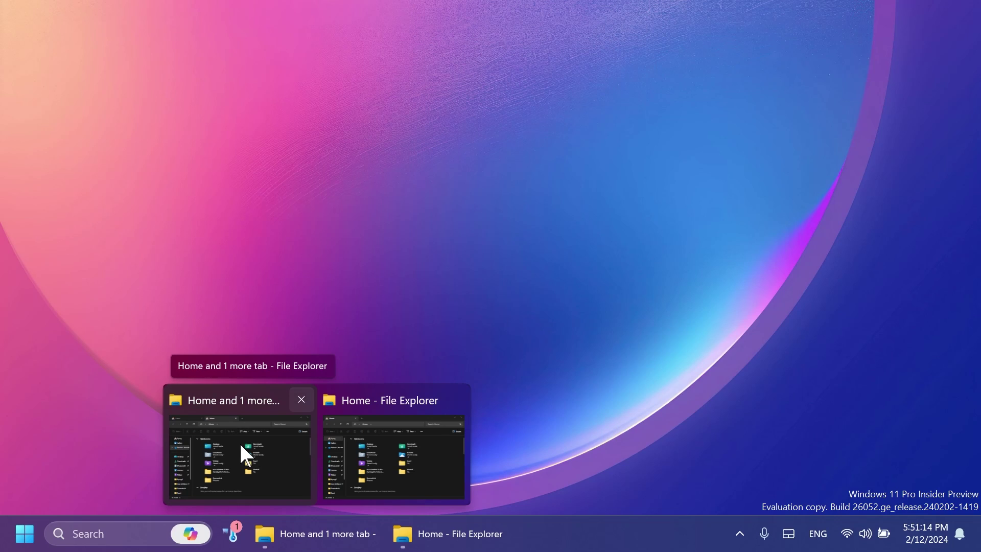
left_click(241, 445)
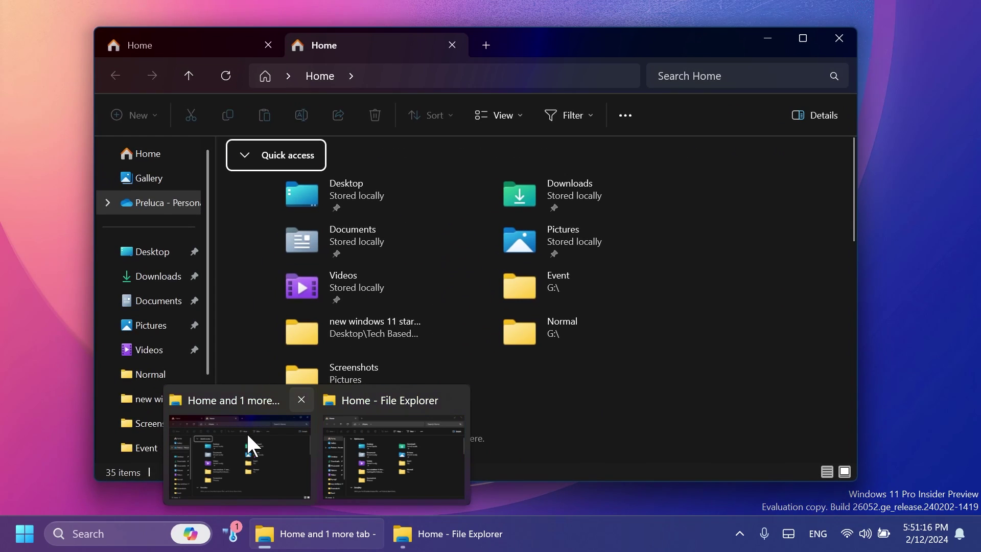
left_click(767, 39)
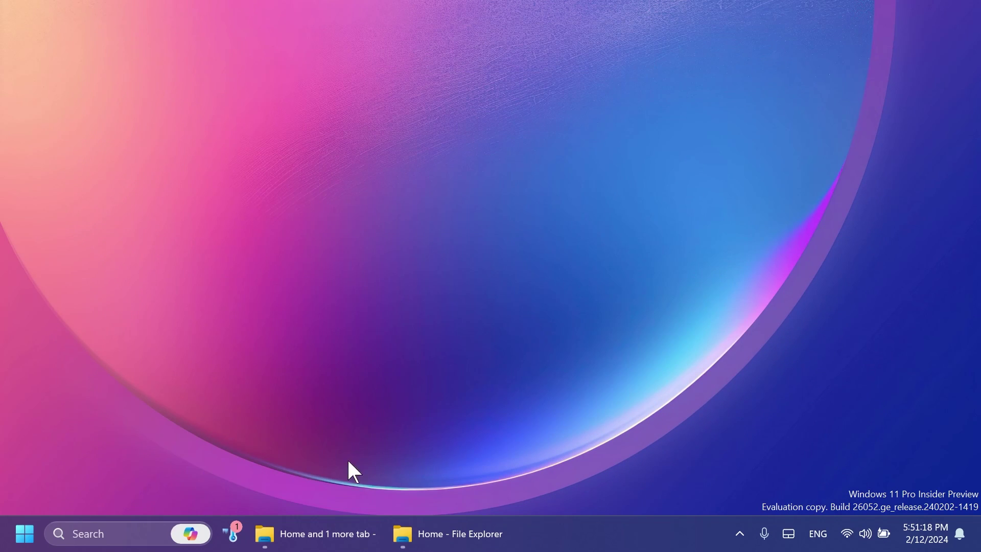
Step: Add third and fourth Home tabs to the first Explorer window, then minimize it
left_click(341, 541)
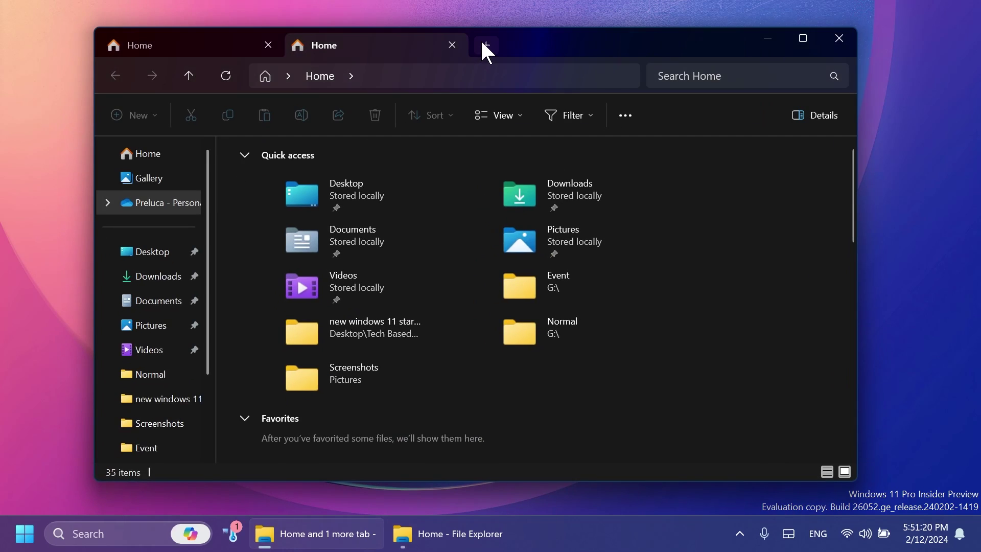
left_click(480, 41)
left_click(682, 46)
left_click(754, 41)
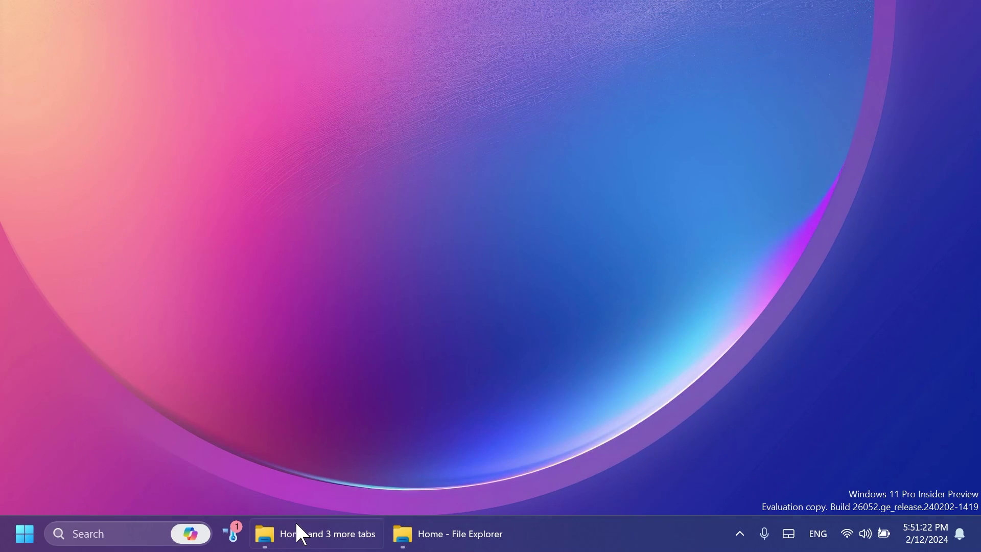
mouse_move(301, 545)
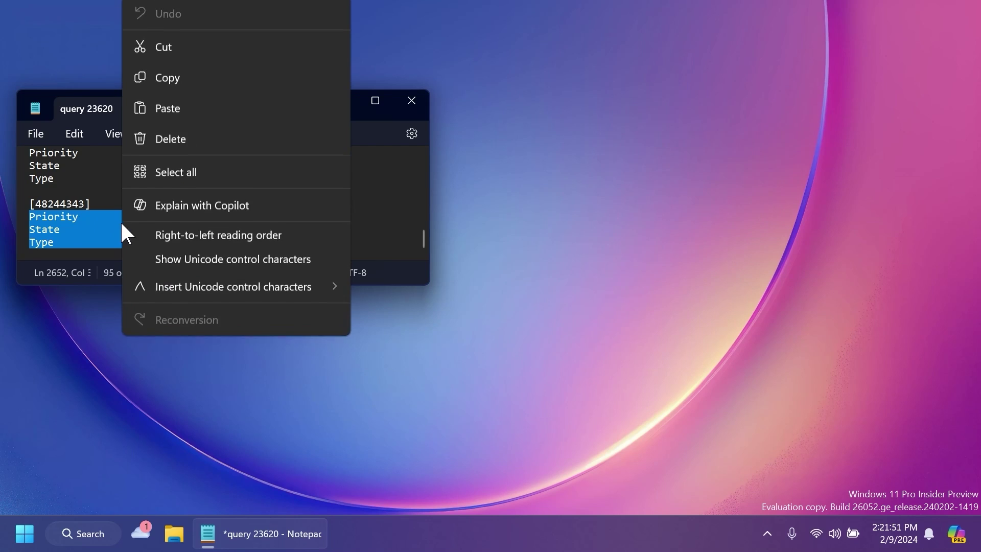
Step: Copy the [48244343] Priority, State and Type lines, send them to Copilot to summarize, then close Copilot
left_click(183, 82)
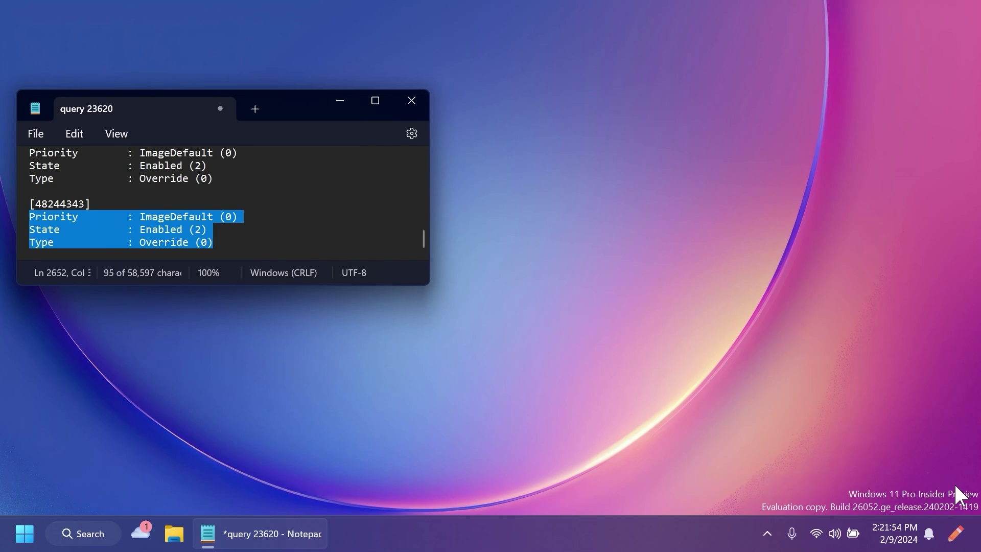
mouse_move(956, 535)
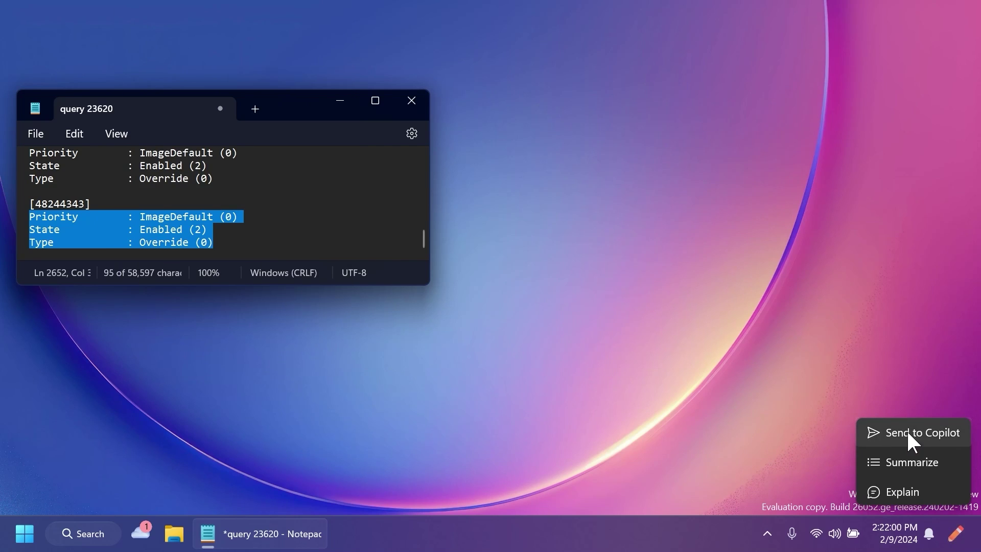
left_click(906, 462)
left_click(797, 318)
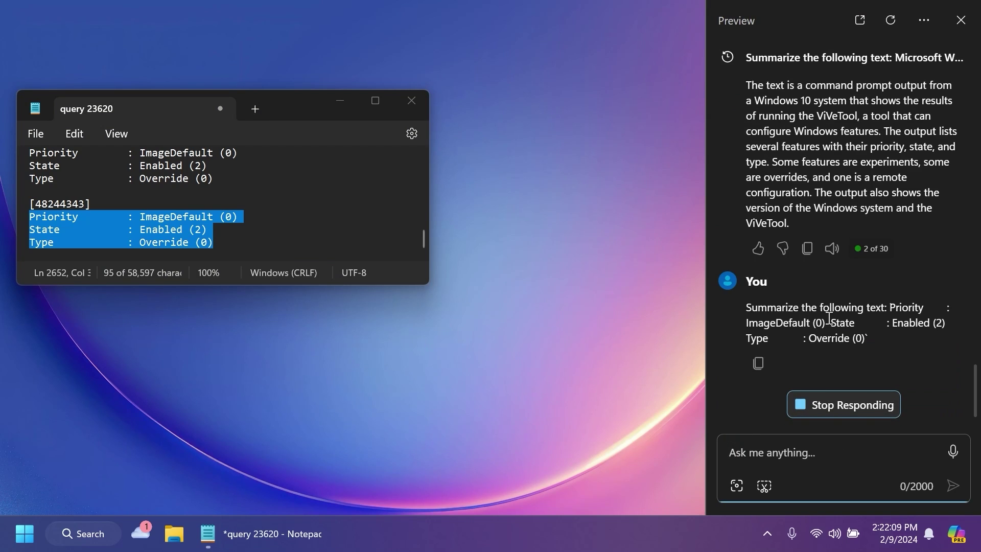
left_click(963, 19)
Step: Copy the Blue-Abstract-Layers wallpaper from Photos to the clipboard for Copilot's image actions
right_click(155, 225)
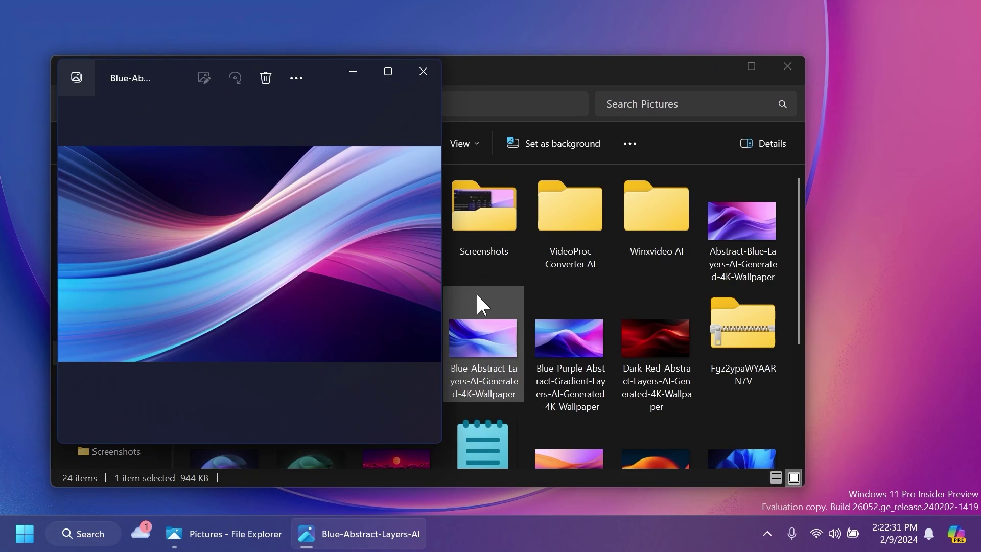
right_click(228, 213)
left_click(305, 73)
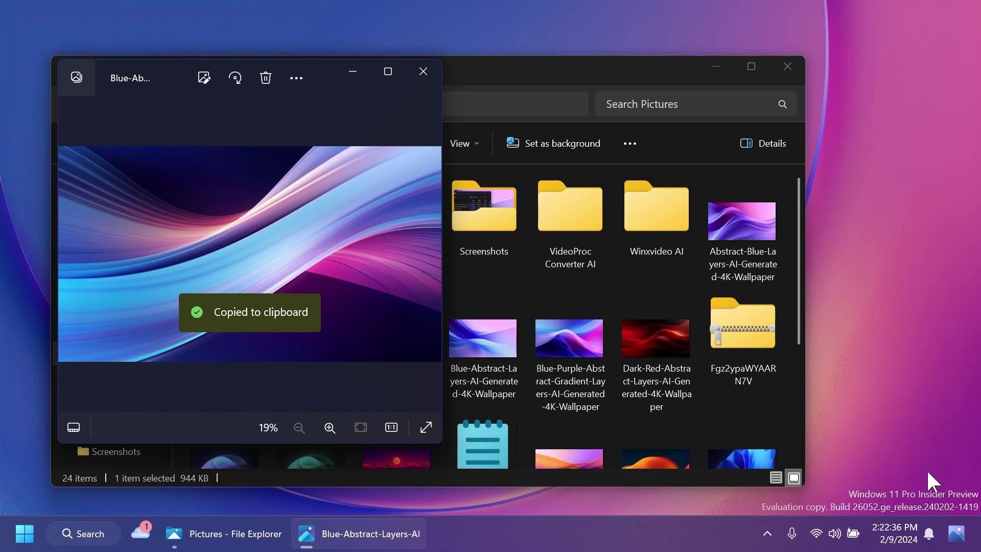
mouse_move(953, 534)
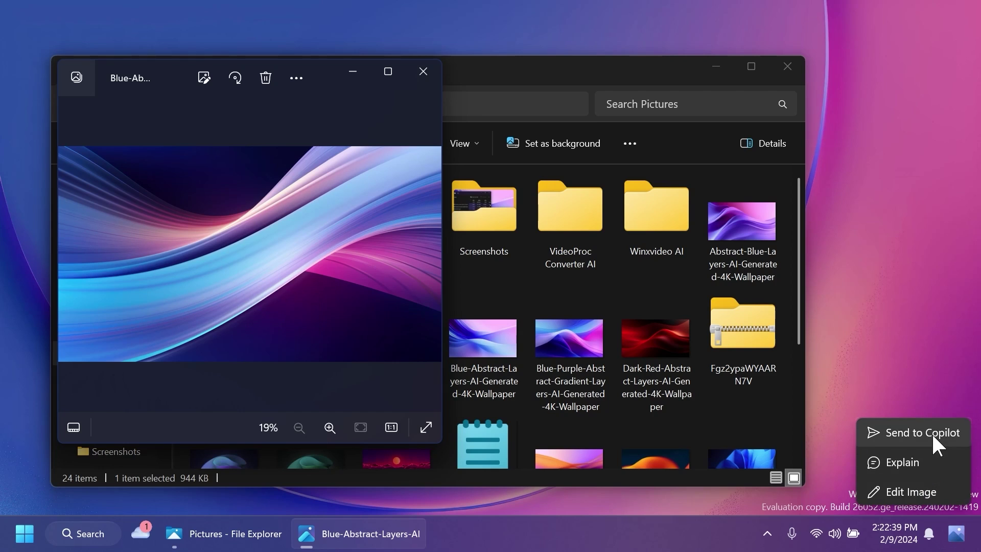